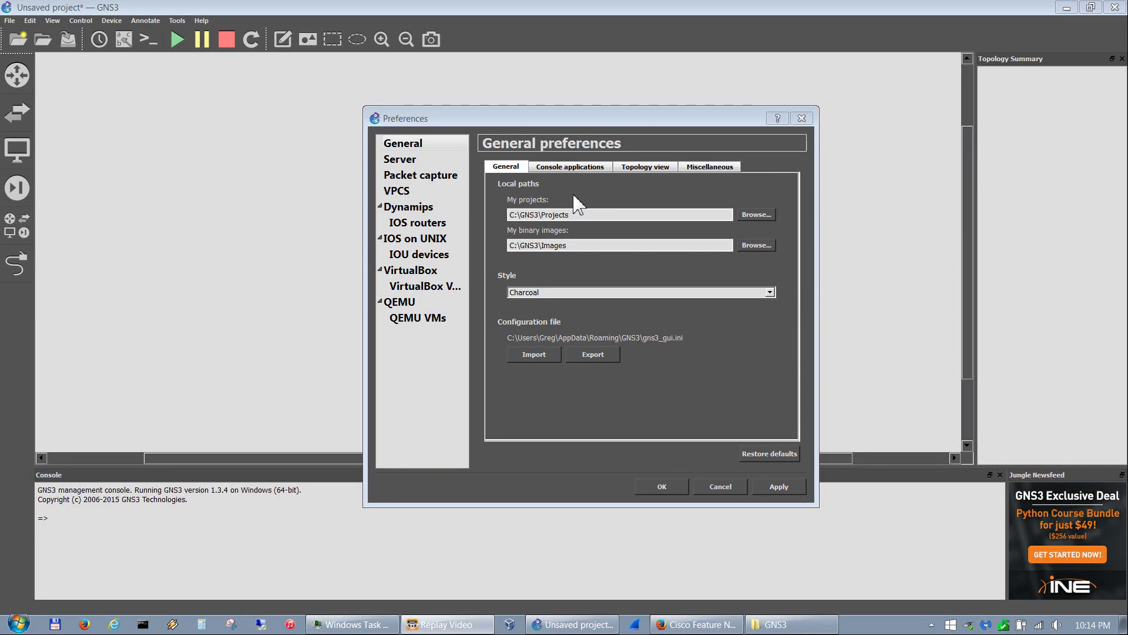
Open the folder picker for the My projects directory in General preferences.
left_click(758, 214)
Browse C:\GNS3 > Images > IOS in the picker, then cancel, keeping C:\GNS3\Projects.
left_click(560, 158)
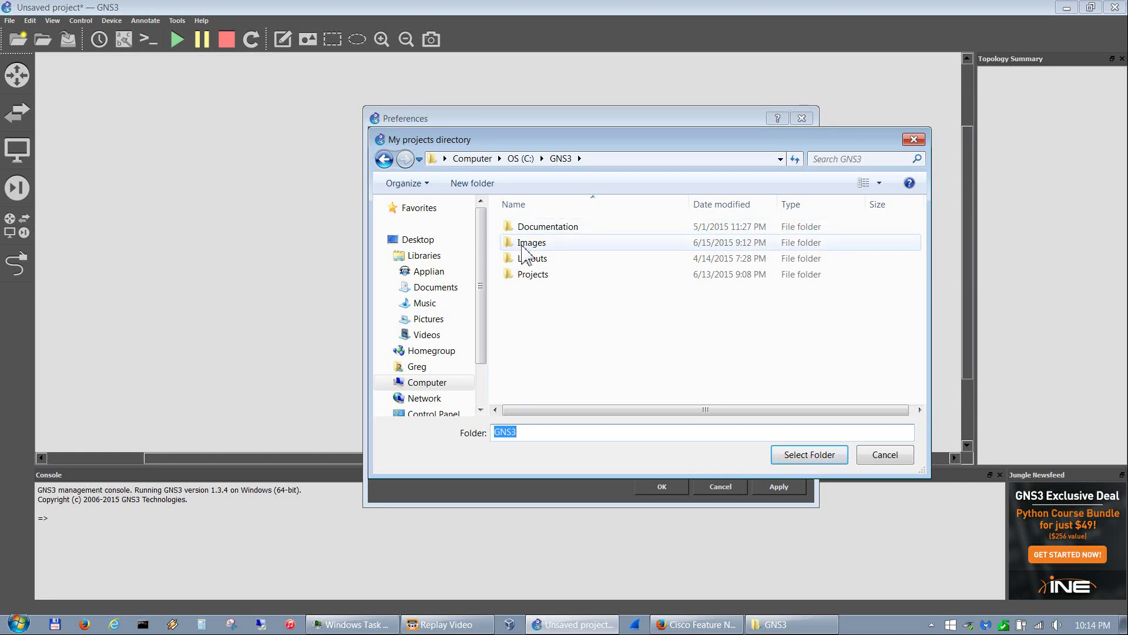
double_click(567, 243)
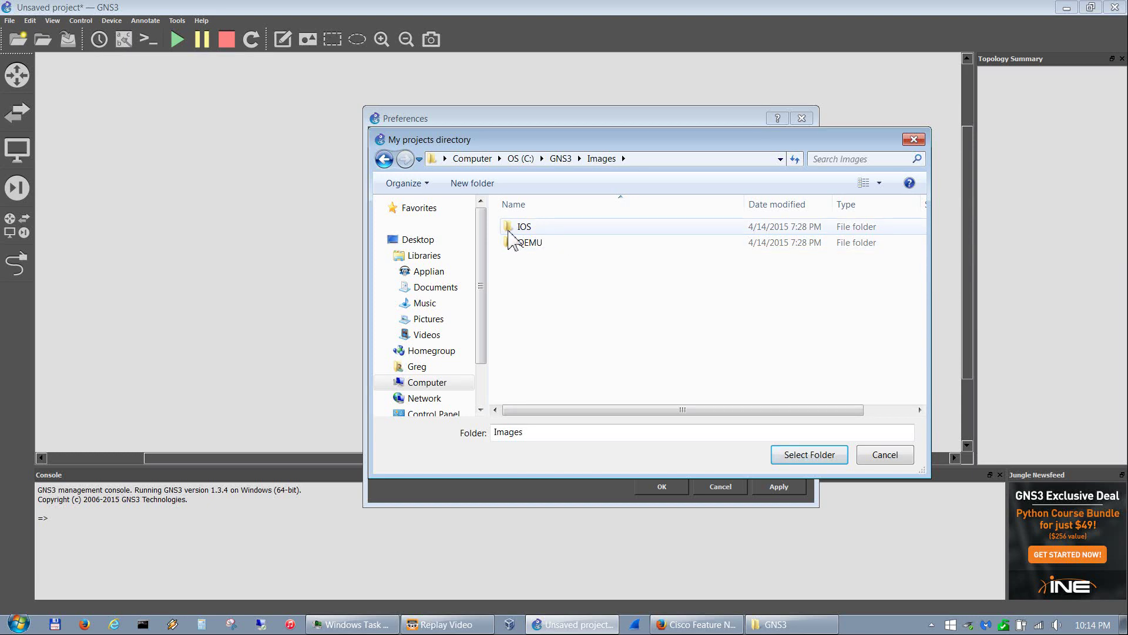
double_click(560, 229)
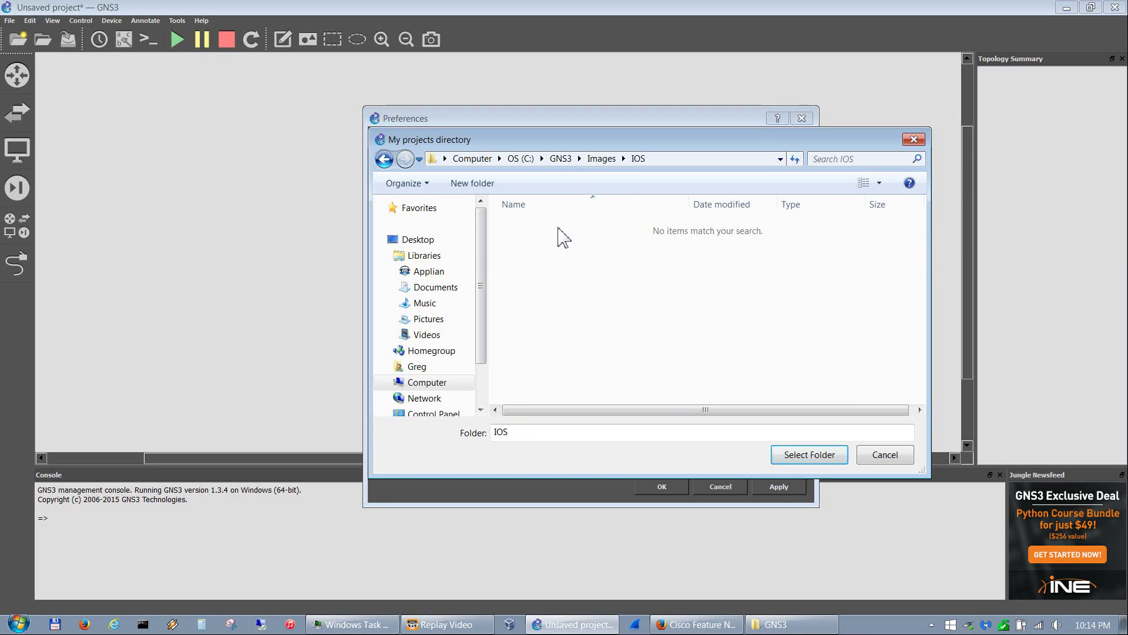
left_click(602, 159)
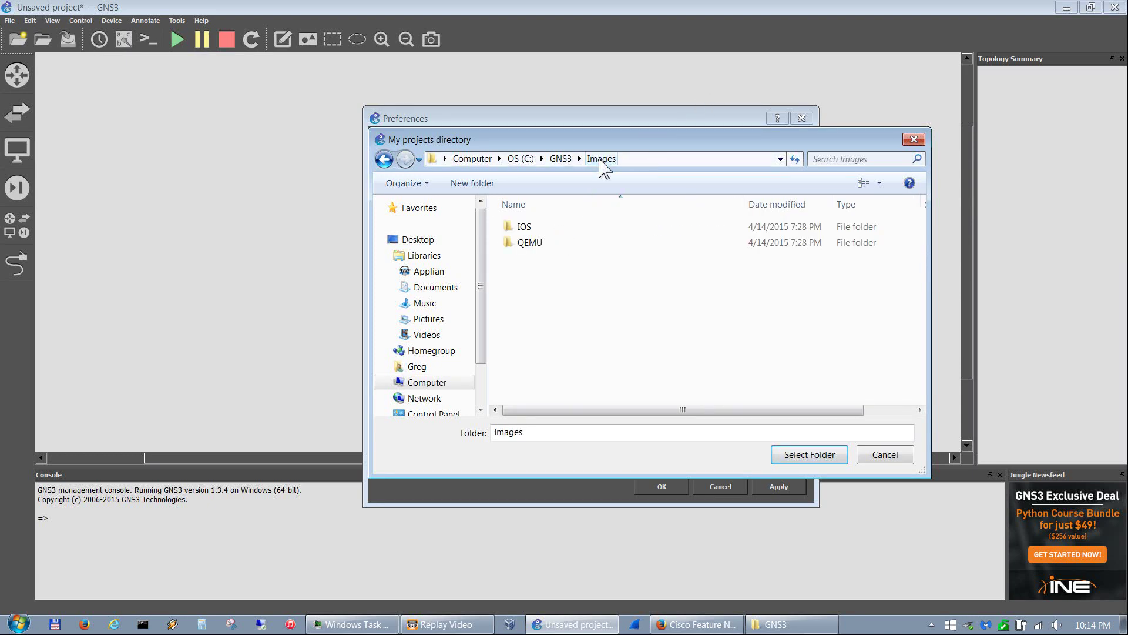
left_click(561, 159)
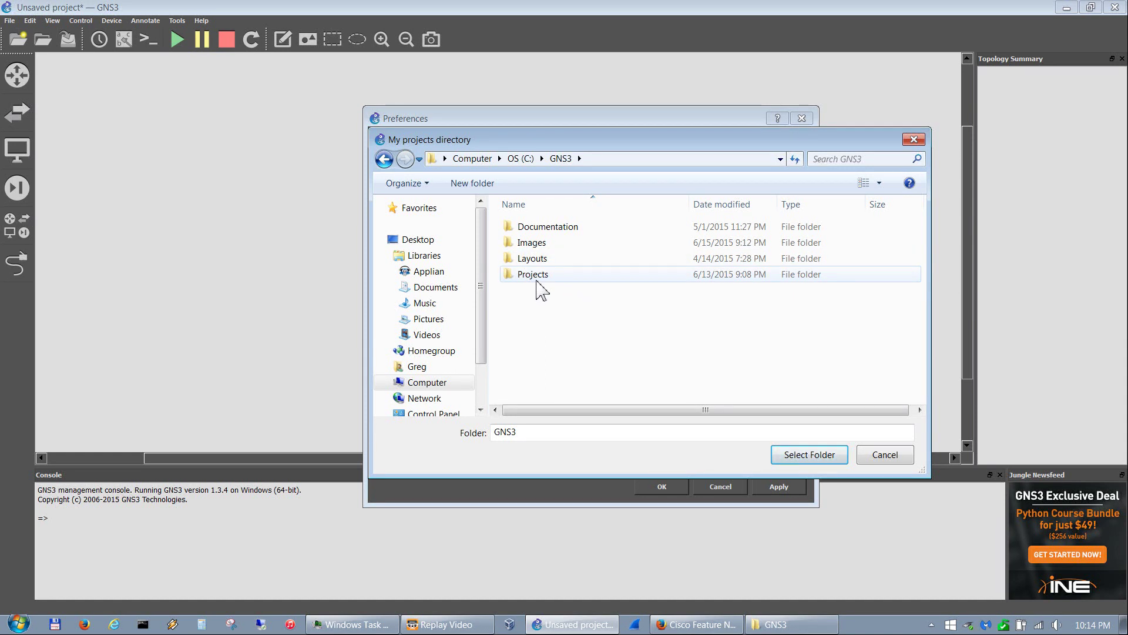
left_click(885, 455)
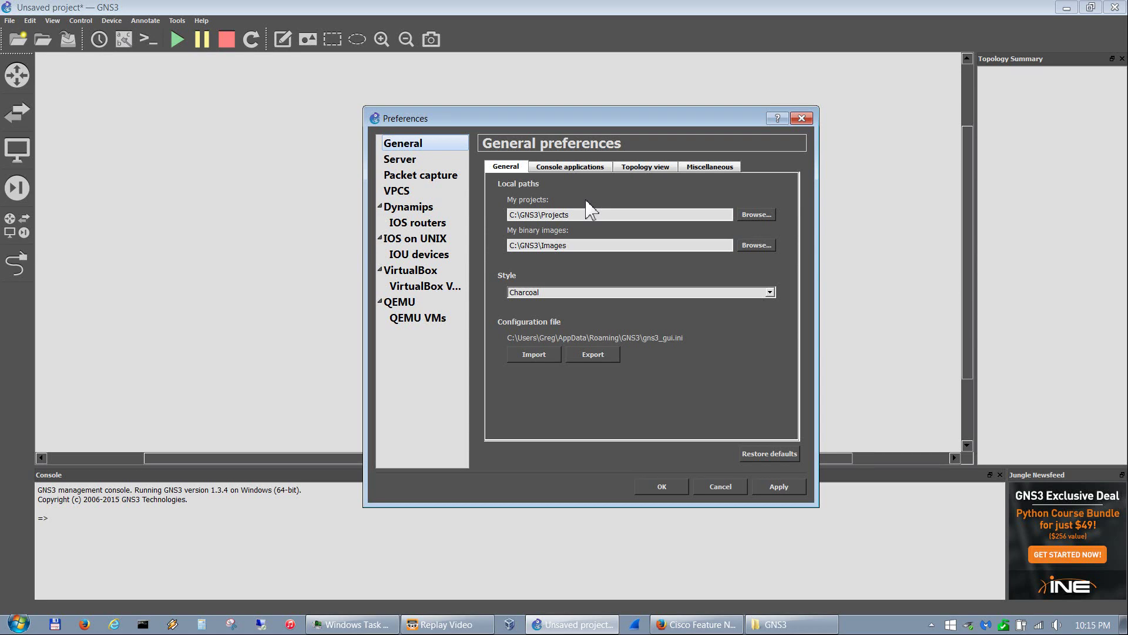
Review the Console applications and Topology view settings, then show the Server preferences.
left_click(573, 168)
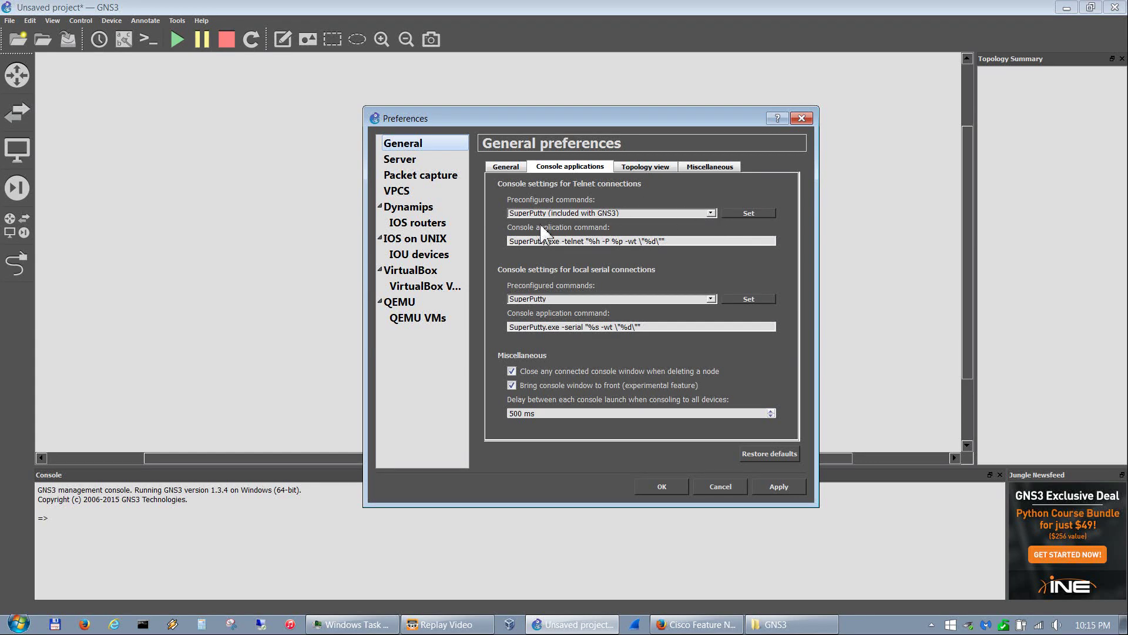
left_click(645, 171)
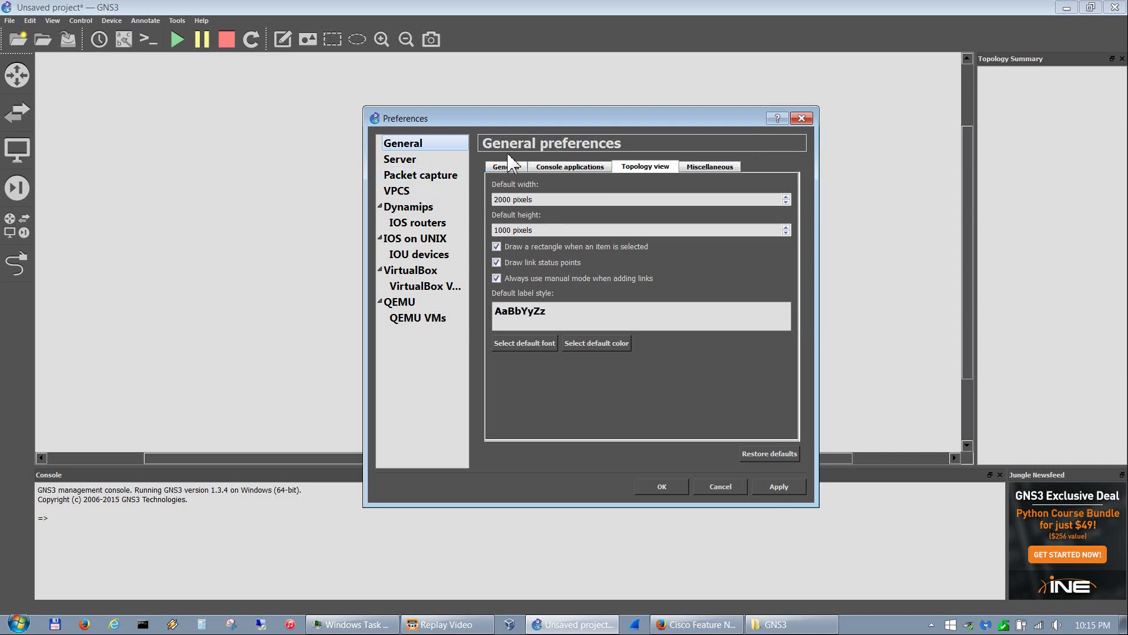
left_click(415, 161)
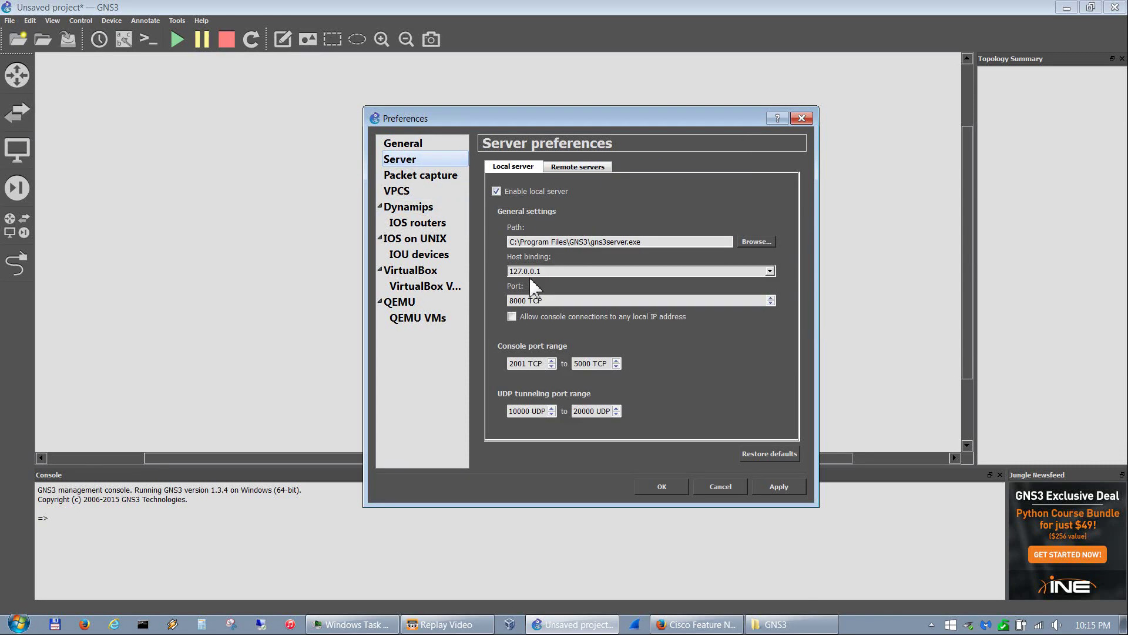
Change the local server host binding from 127.0.0.1 to 192.168.56.1 and apply it.
left_click(588, 168)
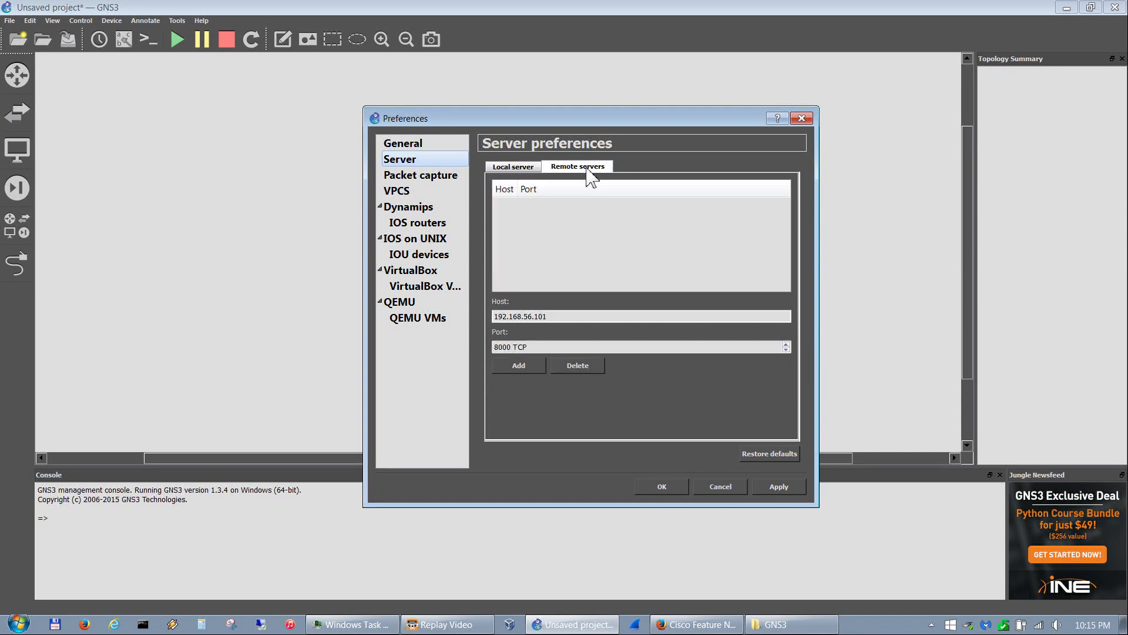
left_click(511, 169)
left_click(536, 271)
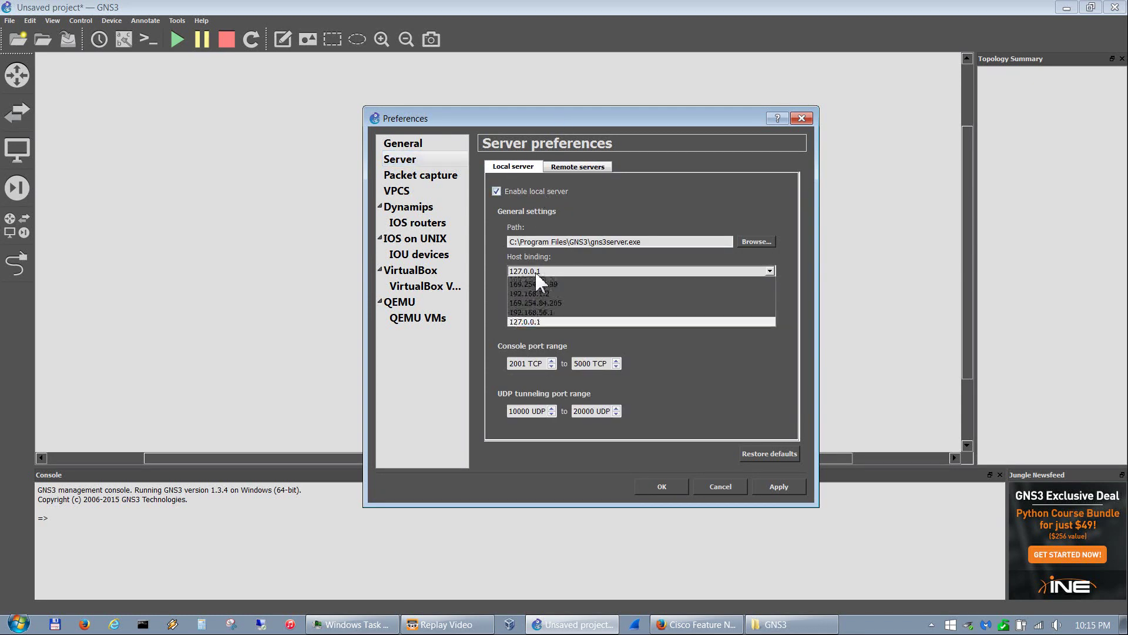
left_click(554, 318)
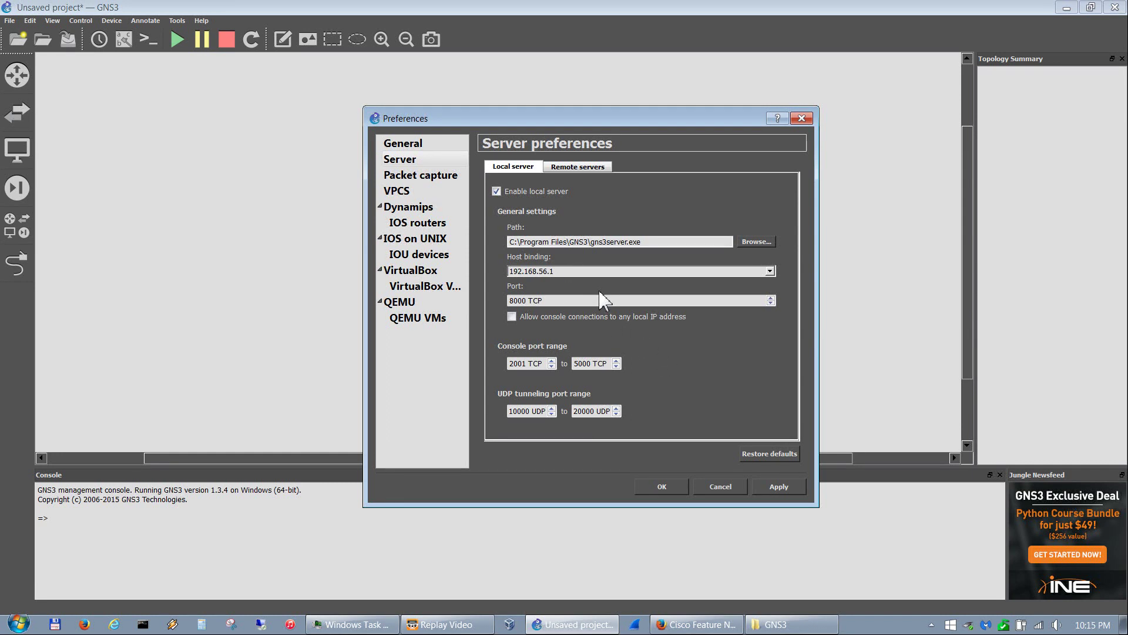
left_click(782, 487)
Add remote server 192.168.56.101 on port 8000, then go back to the Local server settings.
left_click(565, 166)
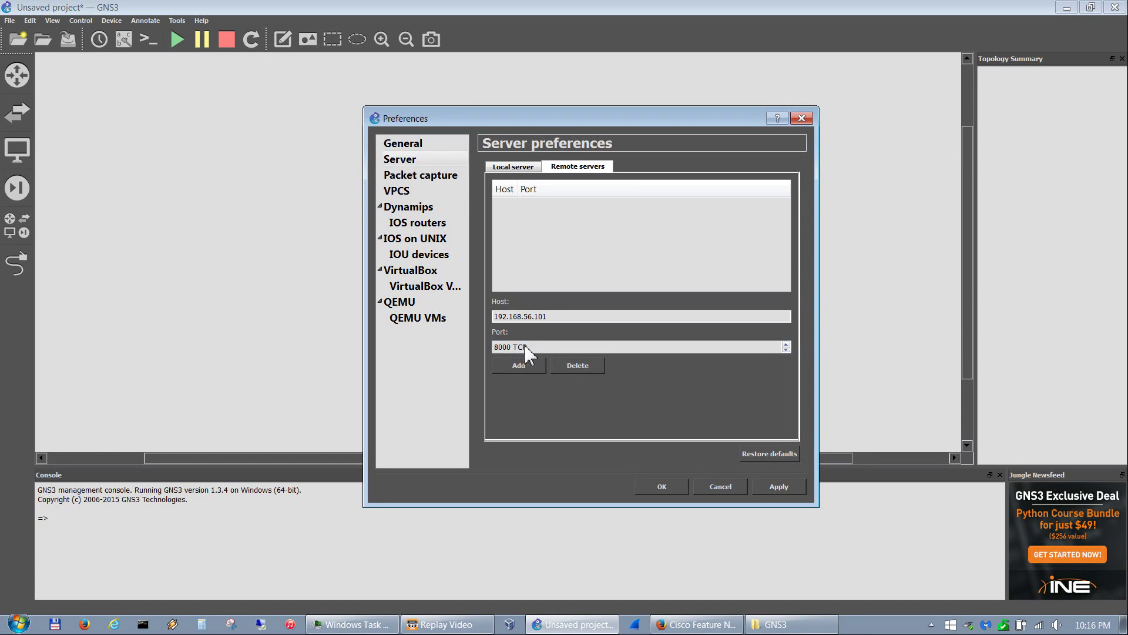
left_click(513, 361)
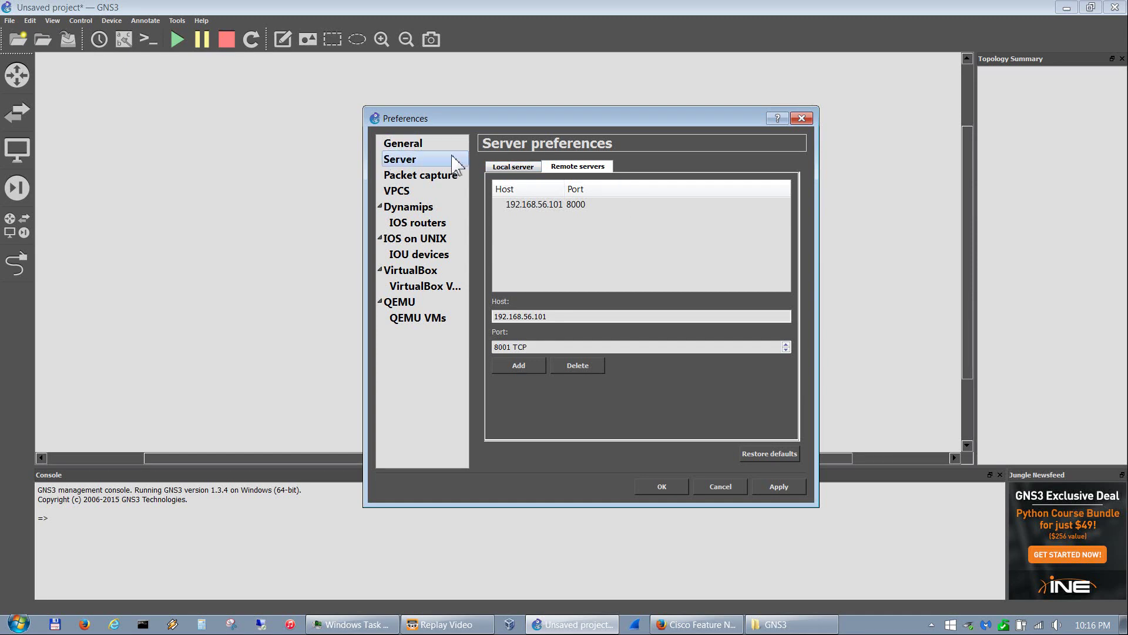
left_click(513, 166)
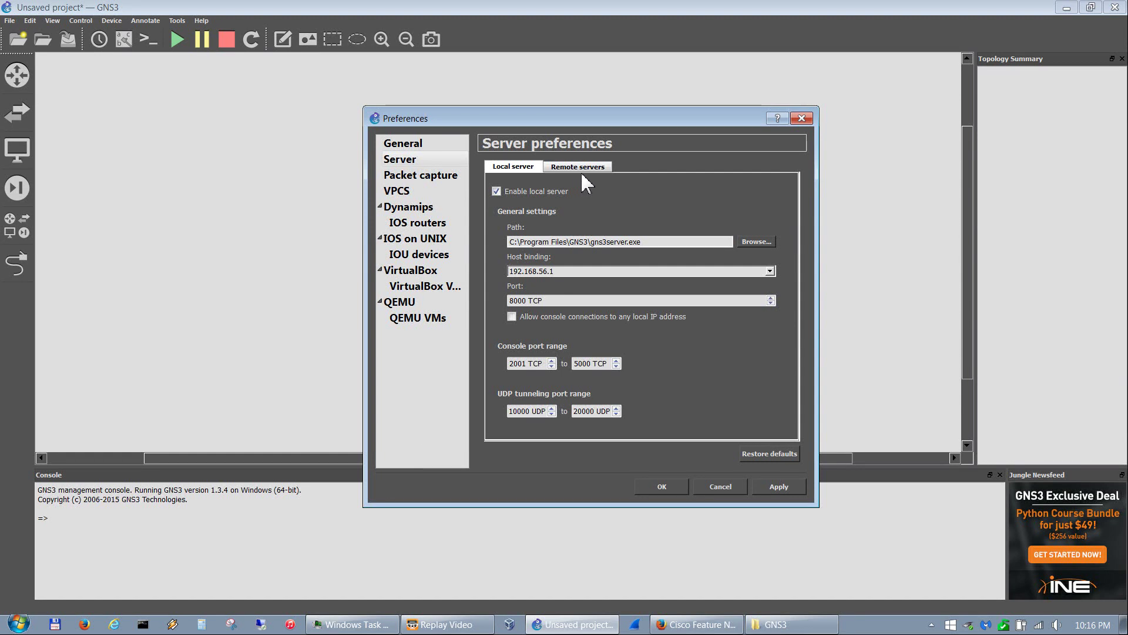
Start a new Dynamips IOS router template with the c2600-advipservicesk9-mz.124-15.T8.image file.
left_click(414, 258)
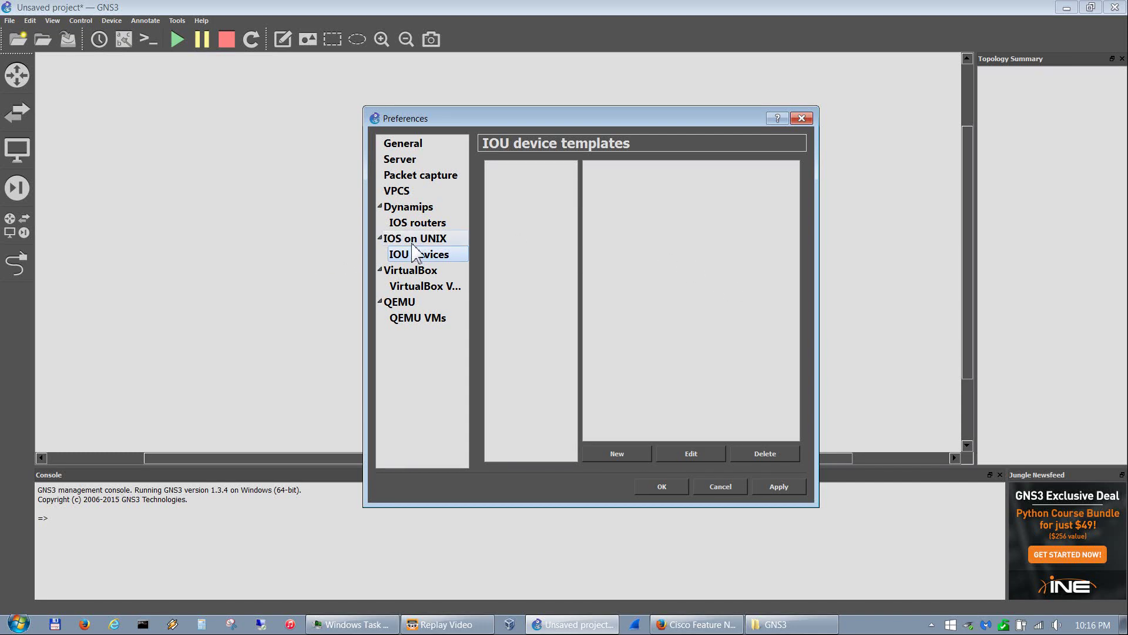
left_click(429, 224)
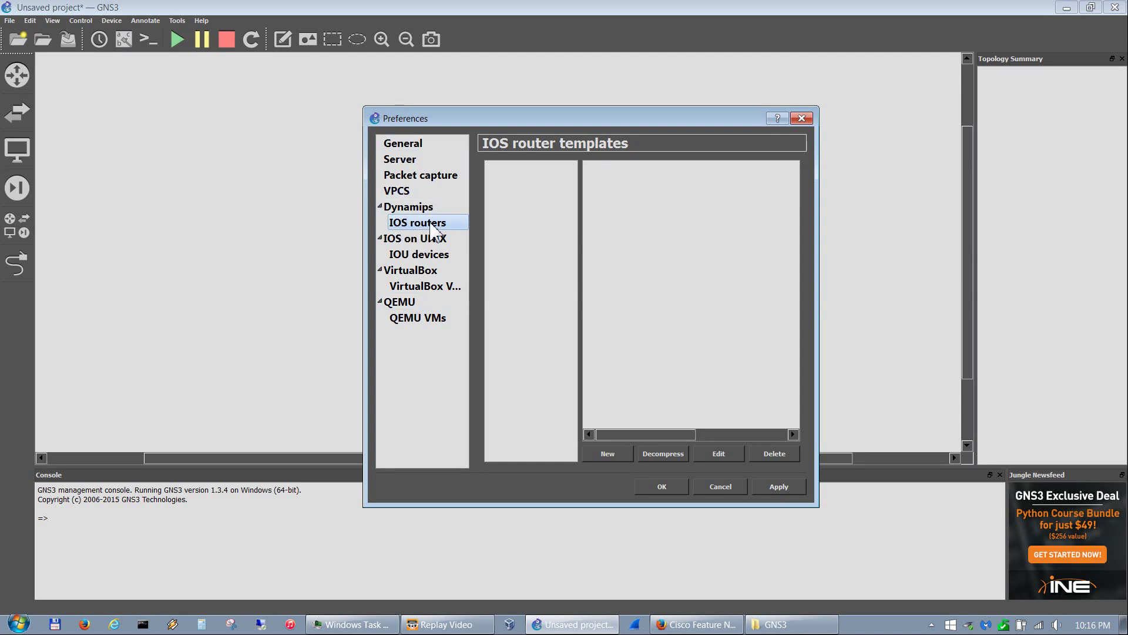
left_click(608, 456)
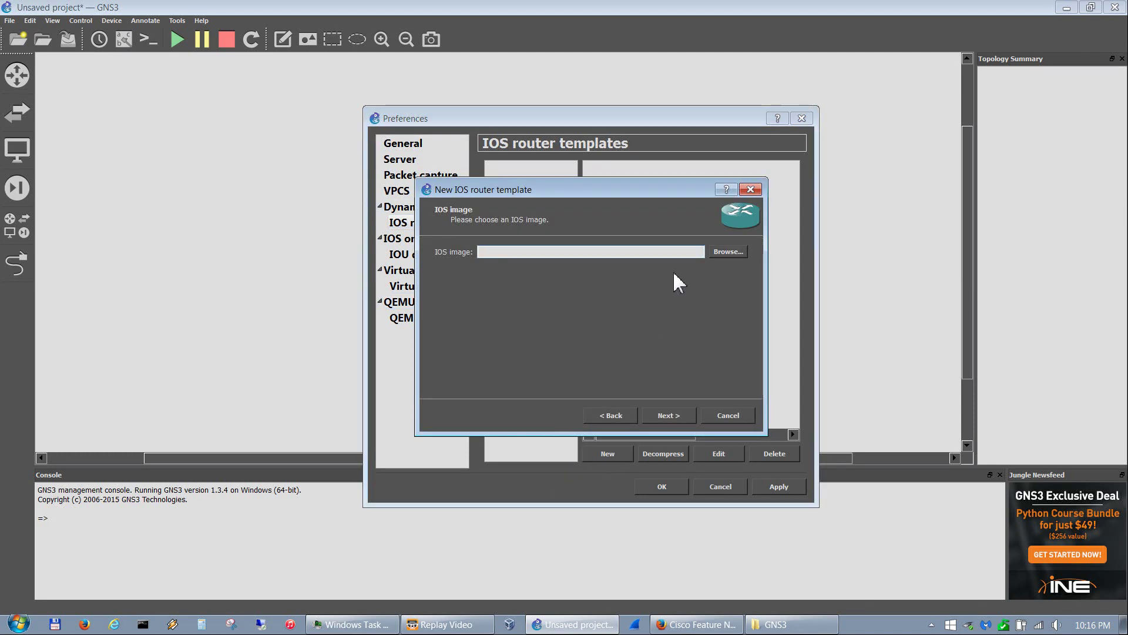
left_click(727, 252)
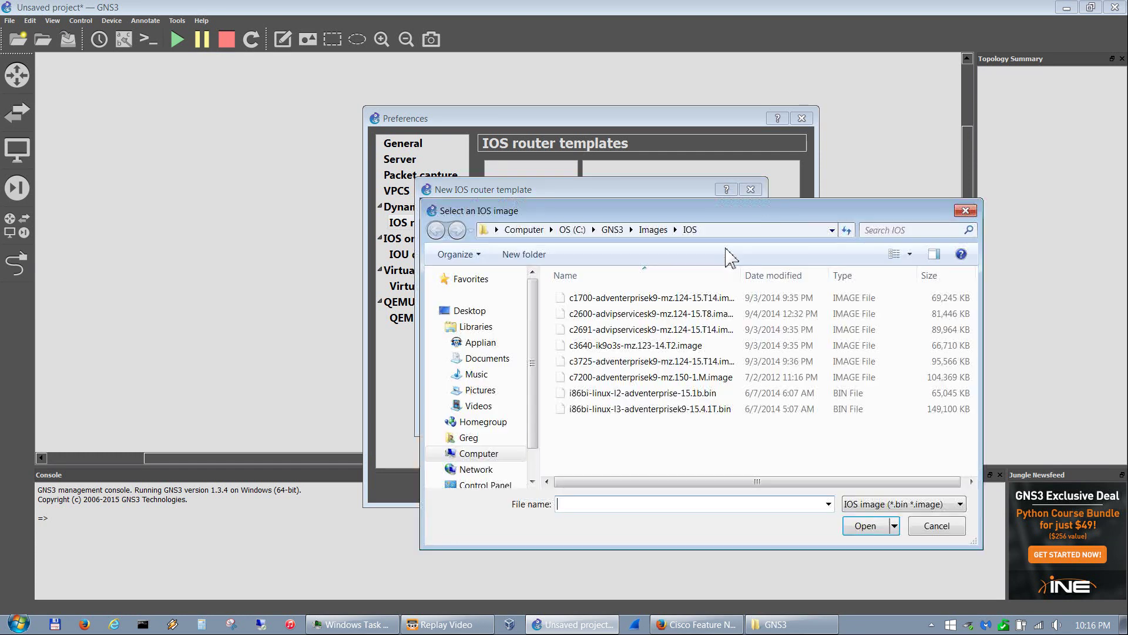
left_click(620, 320)
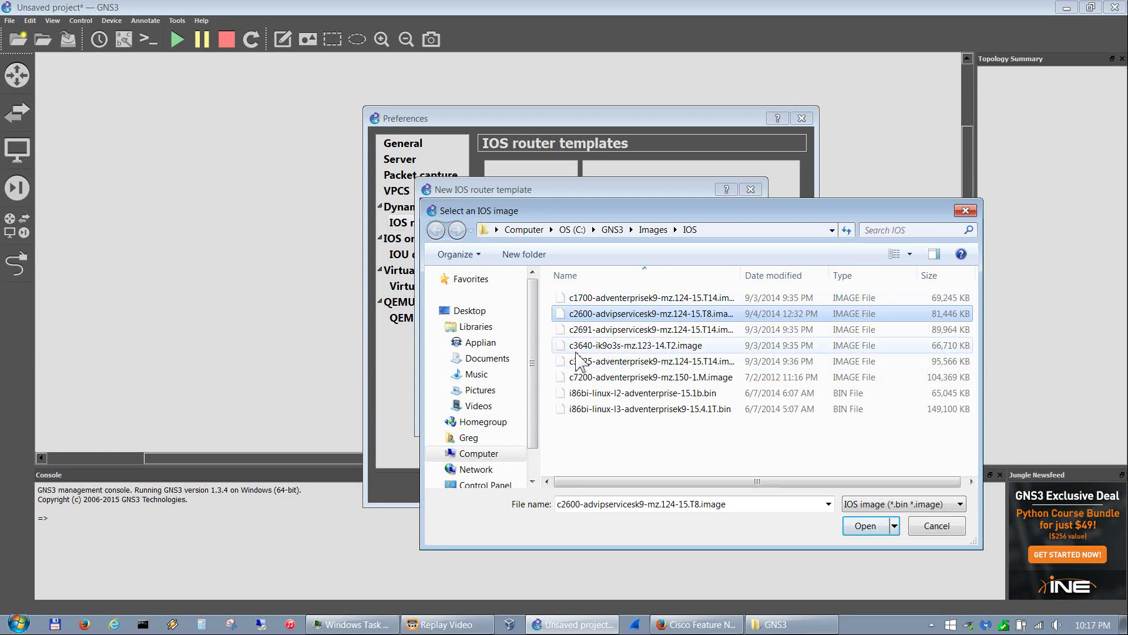
double_click(625, 315)
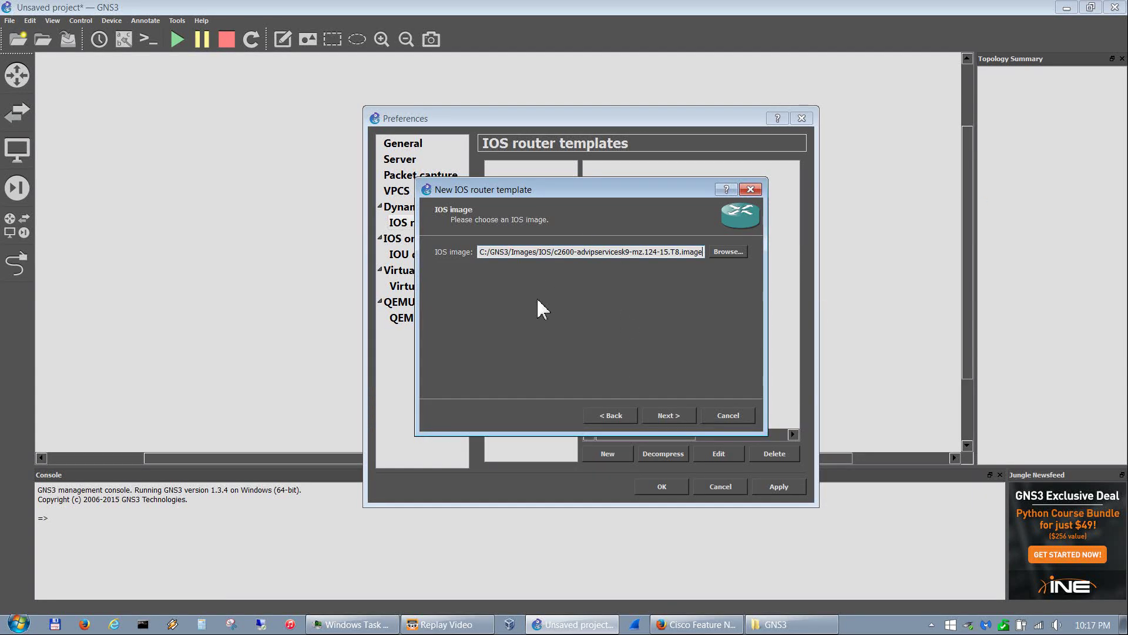
Choose the 2651XM chassis, reach the 160 MiB memory page, then check Cisco Feature Navigator.
left_click(681, 413)
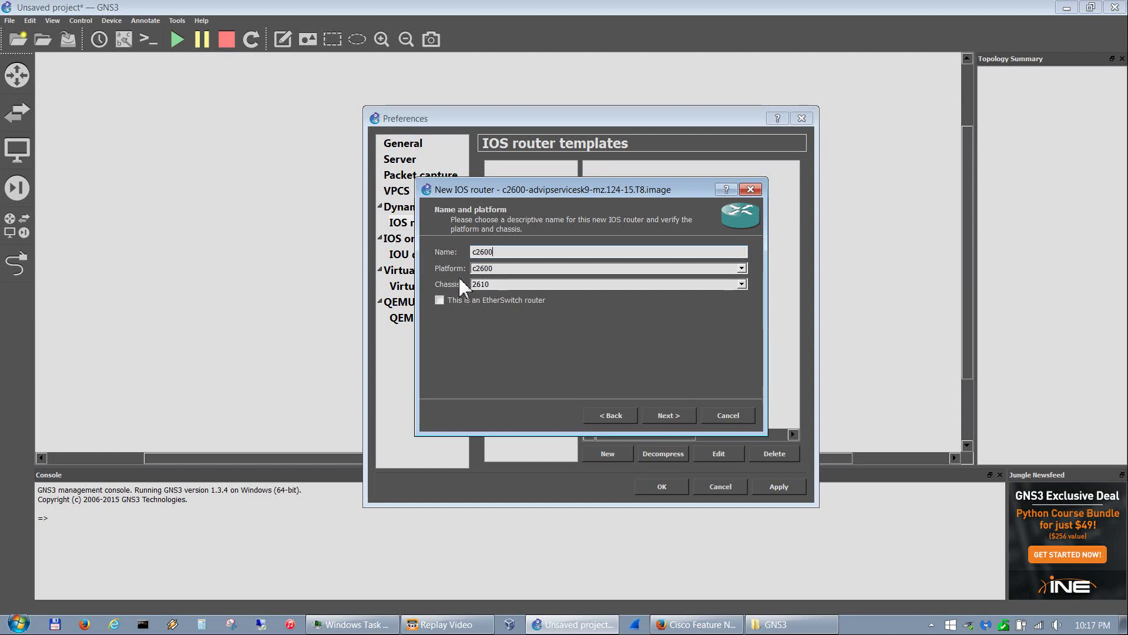
left_click(742, 284)
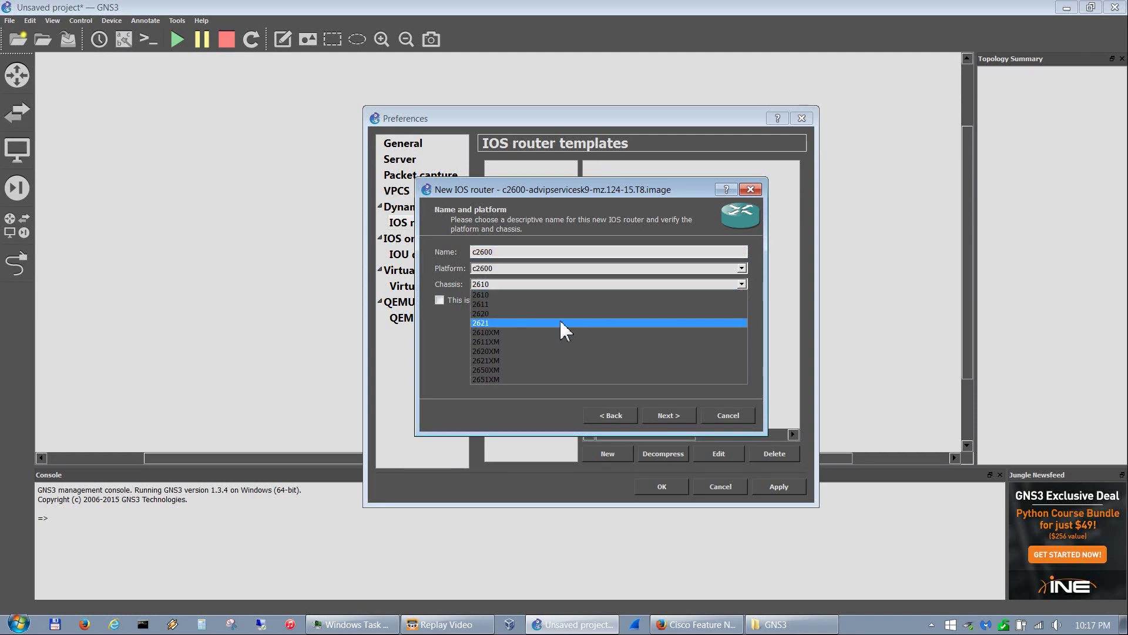
left_click(493, 394)
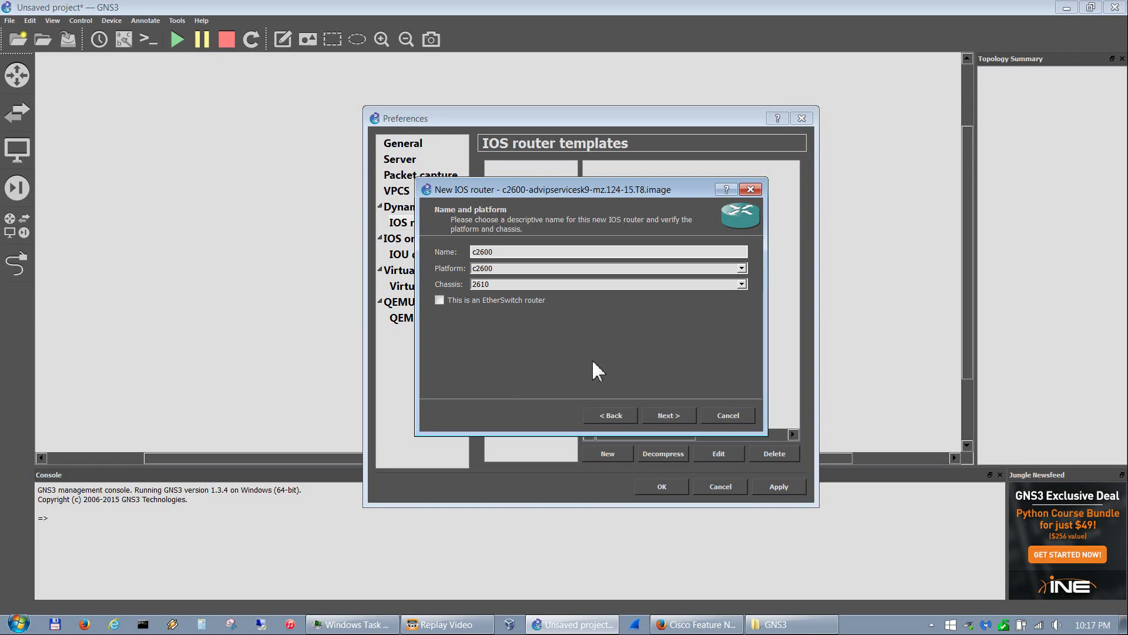
left_click(520, 286)
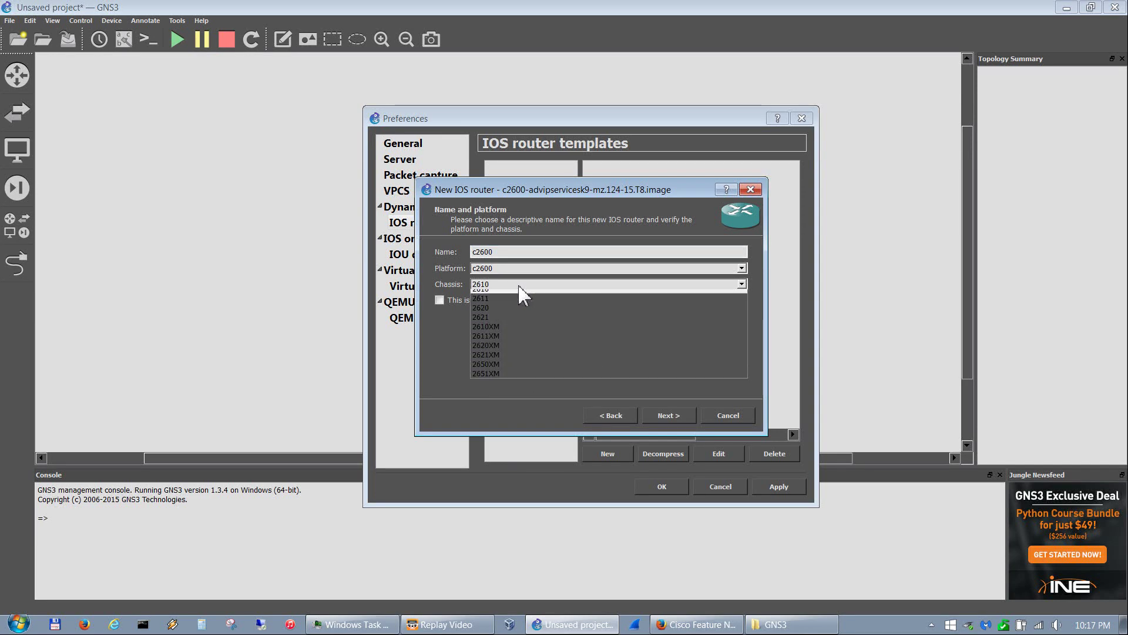
left_click(523, 376)
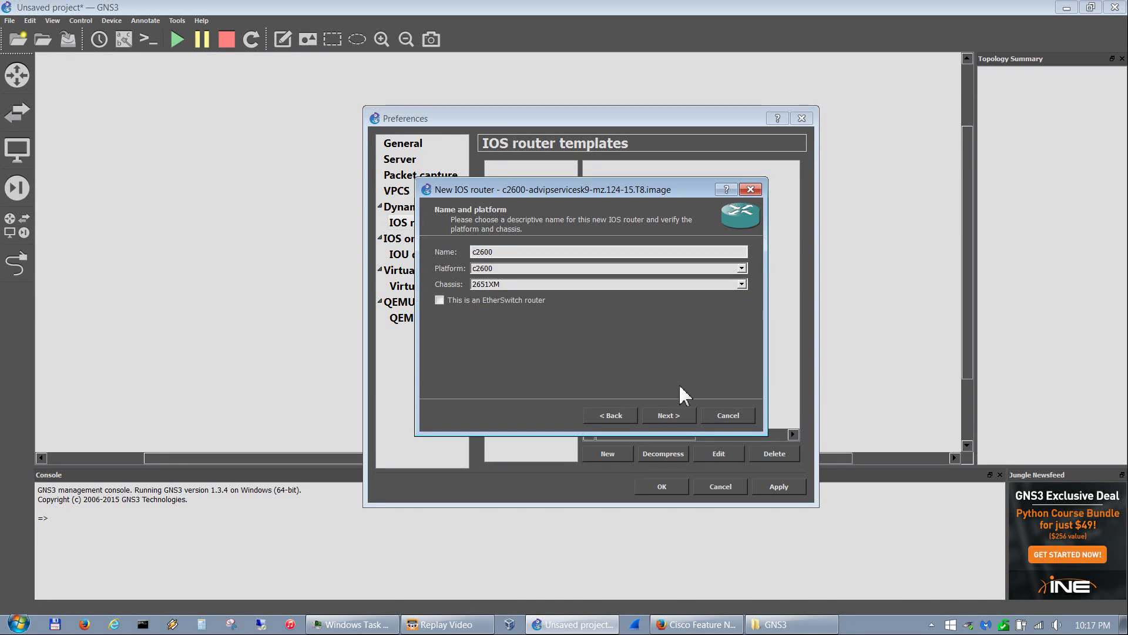
left_click(665, 413)
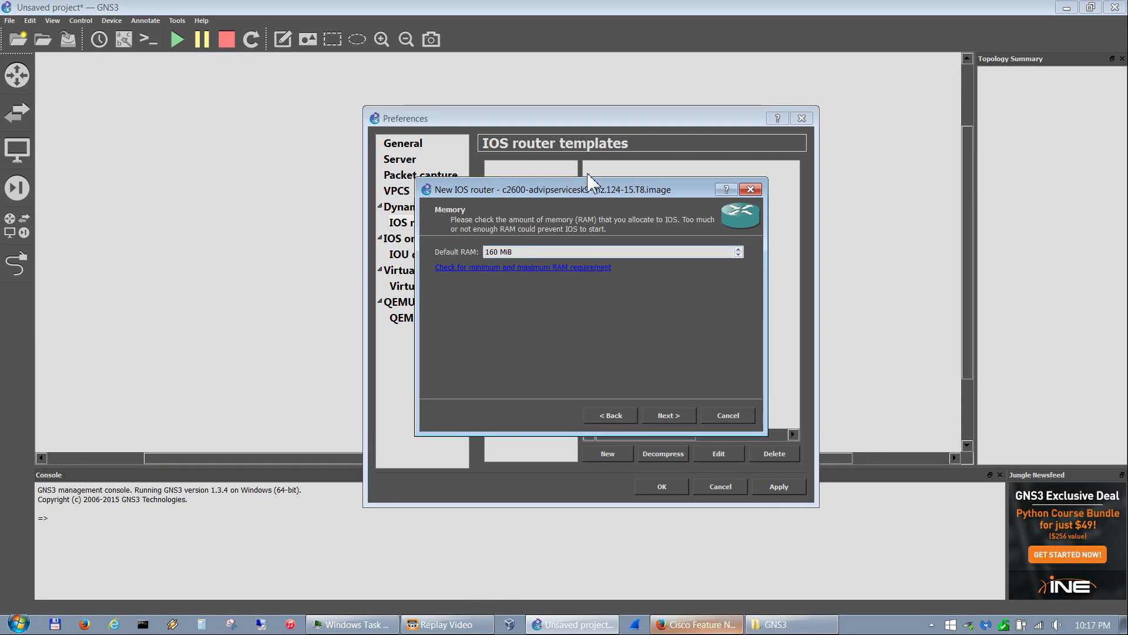
left_click(694, 625)
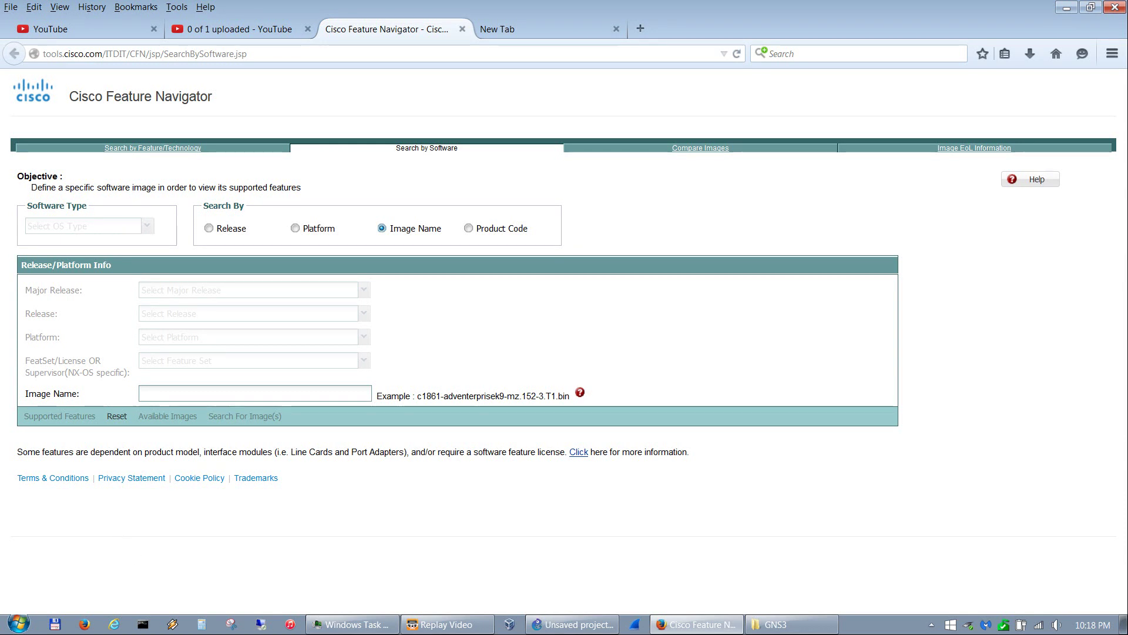
Return from Cisco Feature Navigator to the GNS3 wizard's 160 MiB memory step.
left_click(1067, 8)
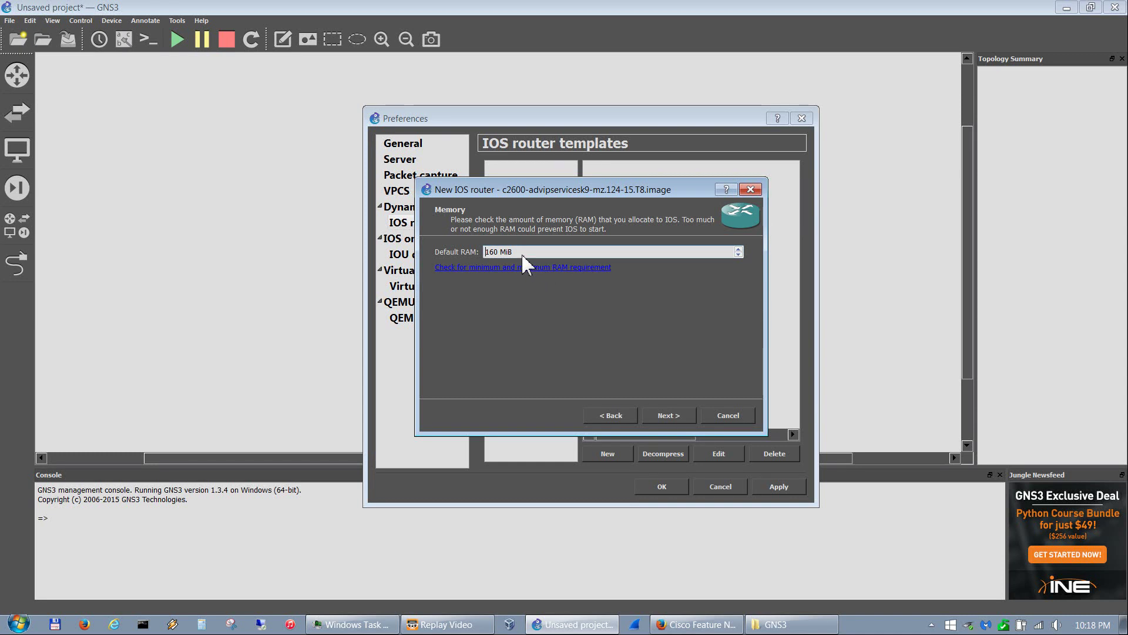
Keep 160 MiB RAM, put C2600-MB-2FE in slot 0, and leave slot 1 empty.
left_click(668, 417)
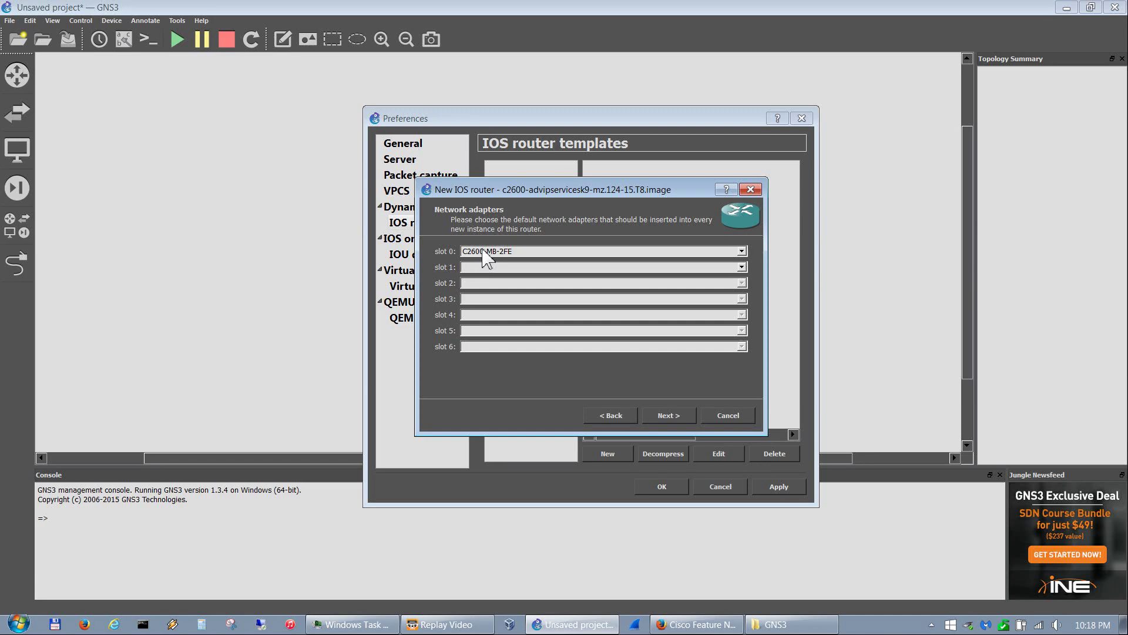
left_click(524, 253)
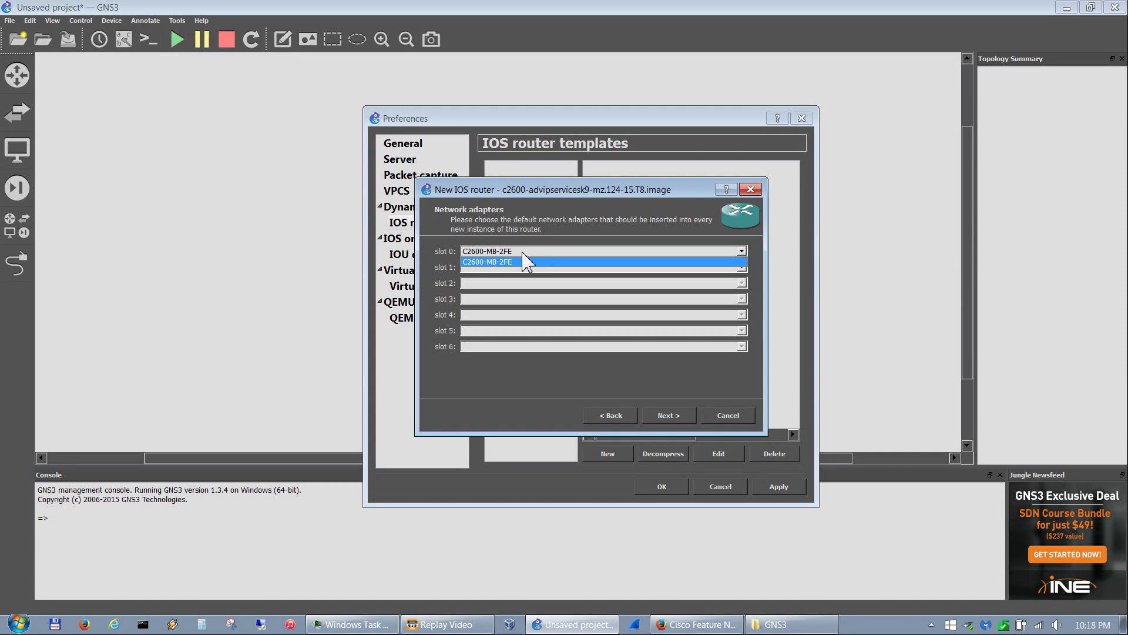
left_click(526, 262)
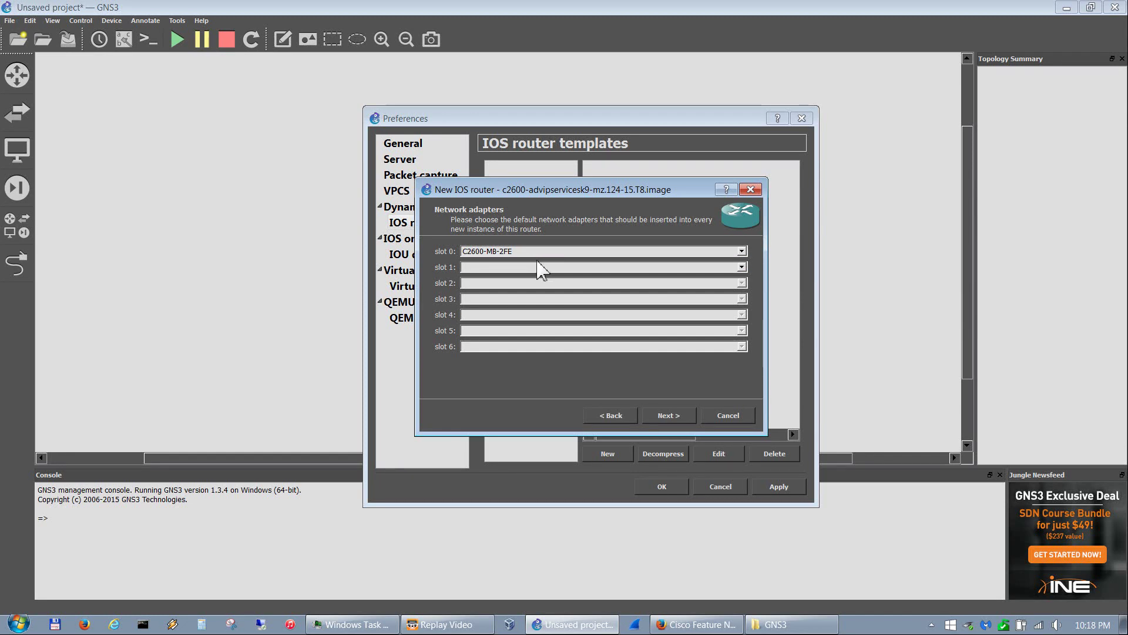
left_click(541, 269)
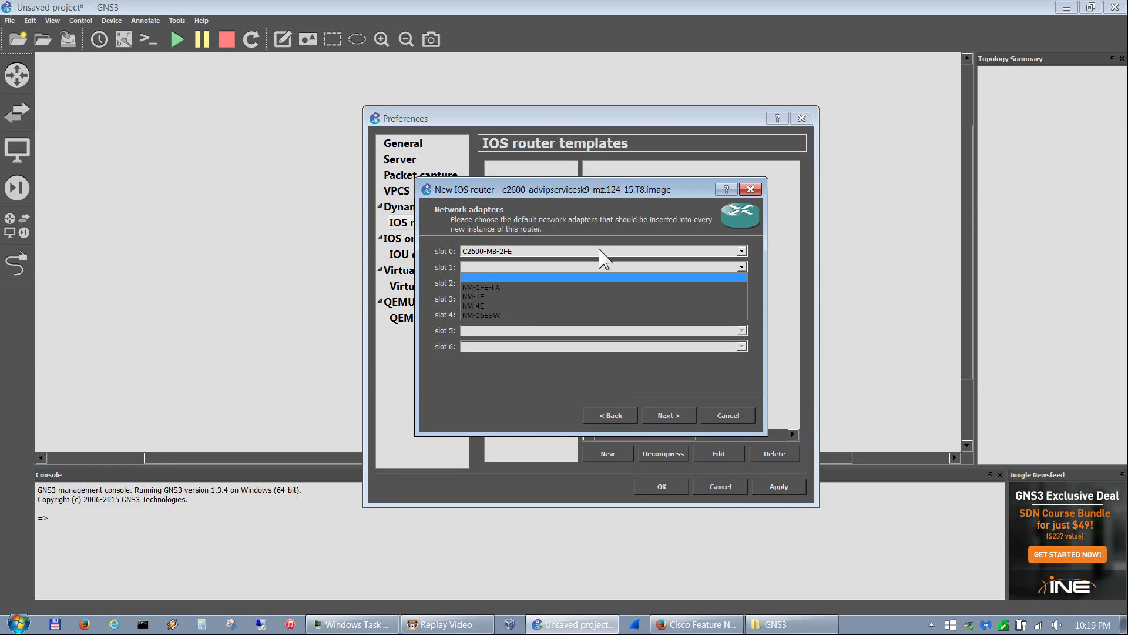
left_click(578, 216)
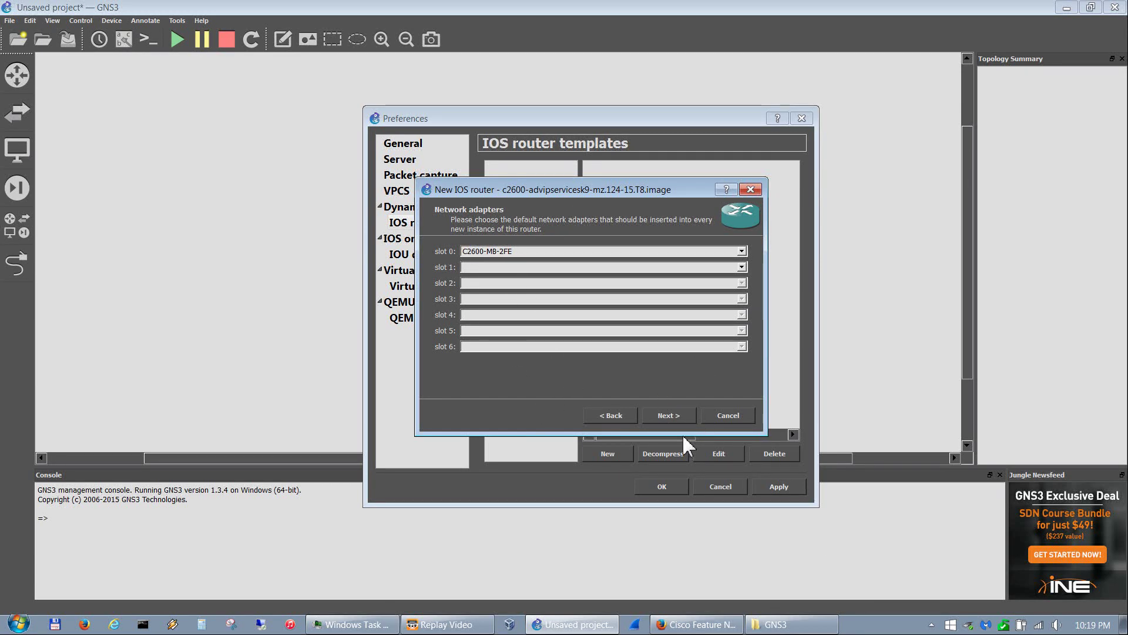
Install a WIC-2T module in wic 0, leaving wic 1 and wic 2 empty.
left_click(668, 415)
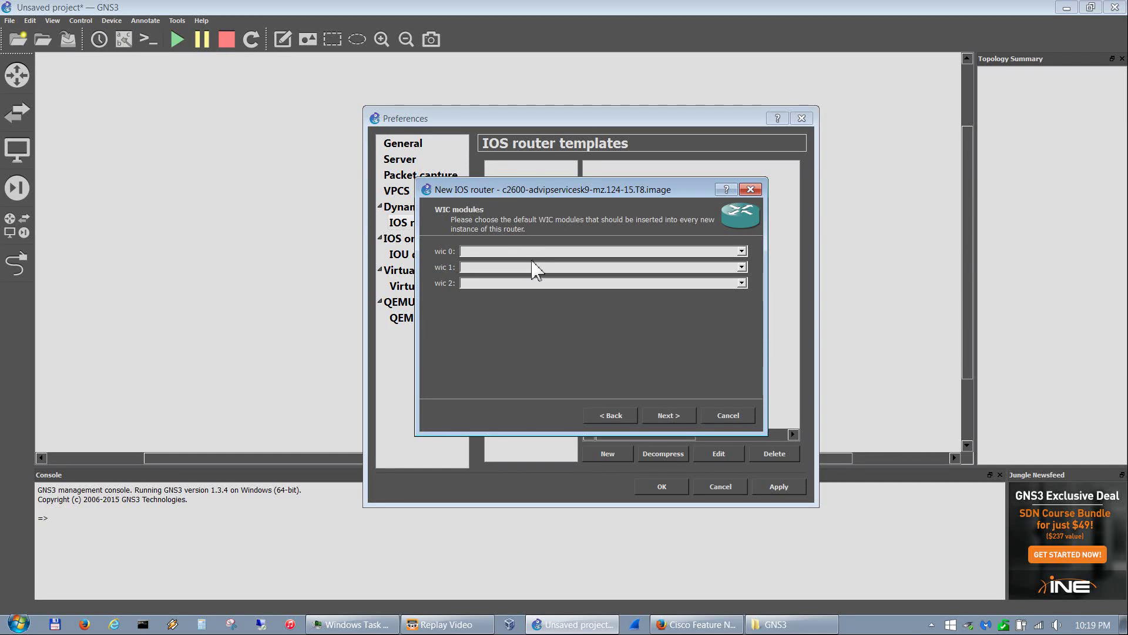
left_click(516, 250)
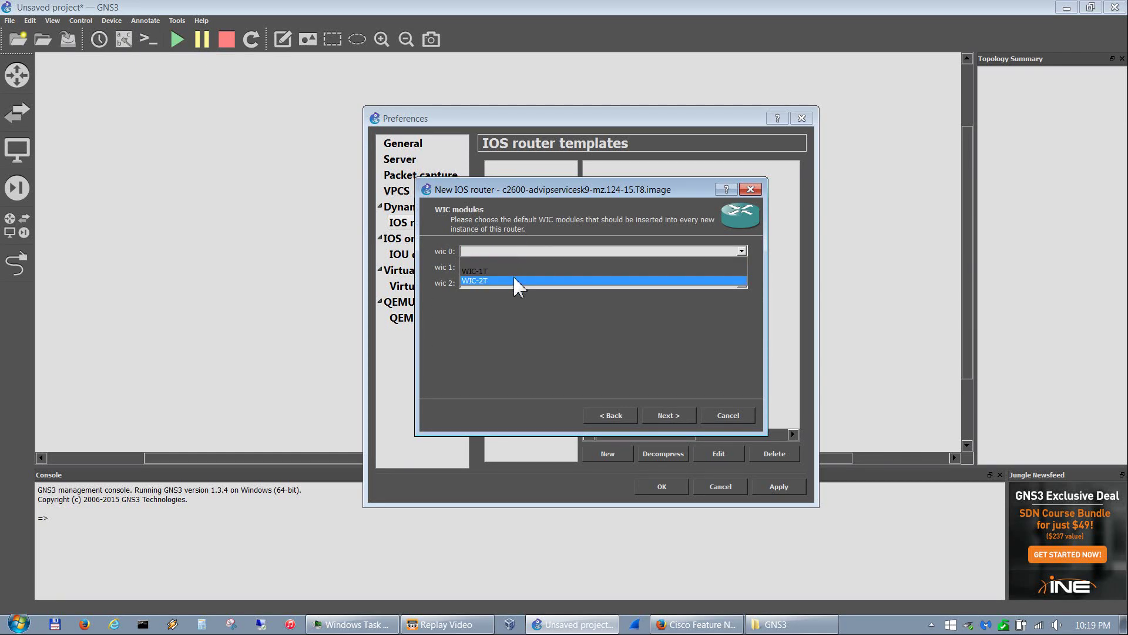
left_click(515, 279)
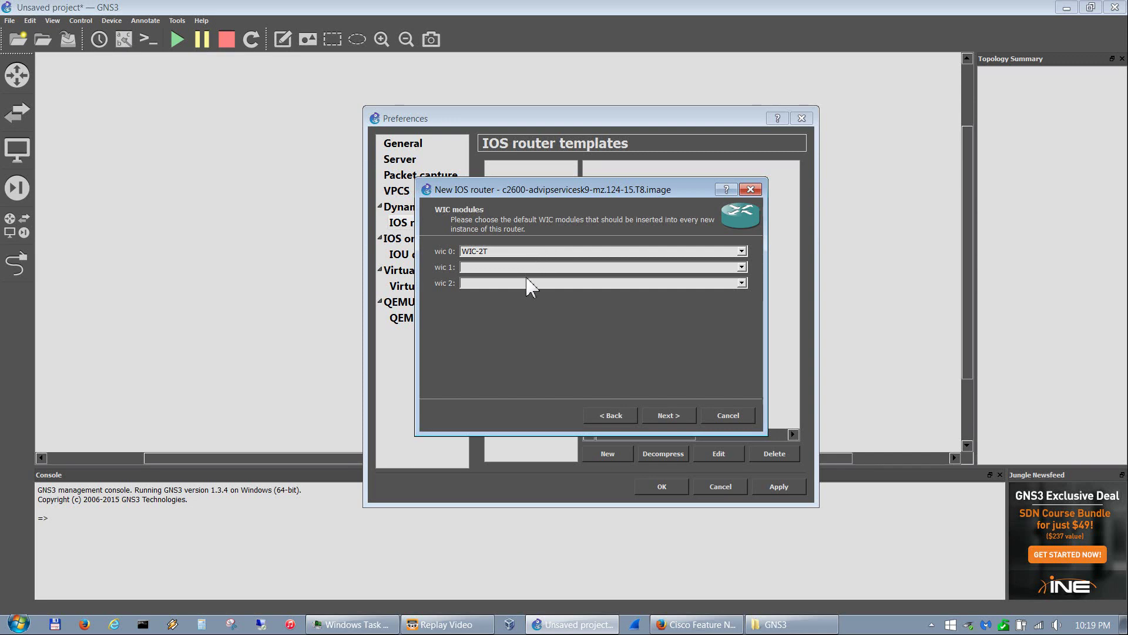
Move the c2600 wizard to the Idle-PC step and bring up Task Manager to watch CPU load.
left_click(671, 417)
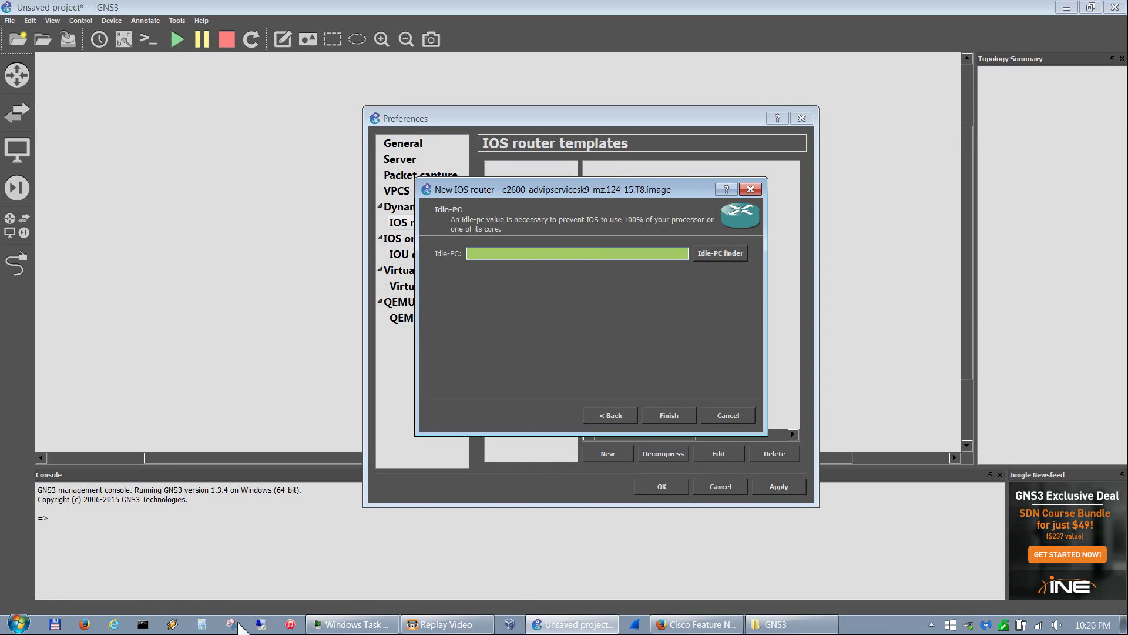
left_click(355, 626)
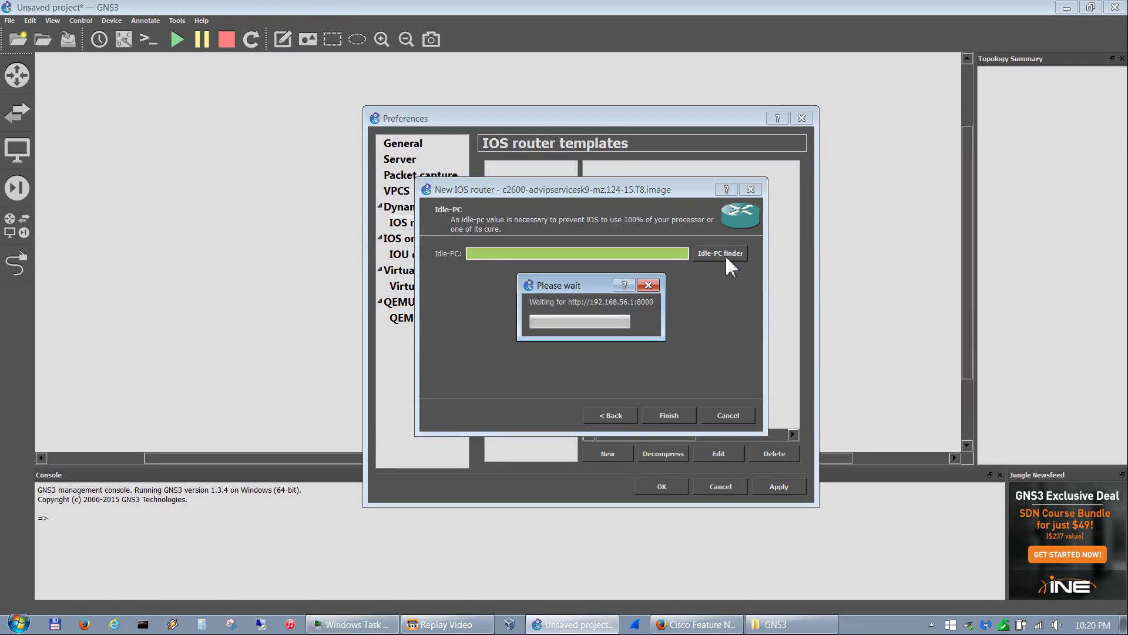
Accept the computed Idle-PC 0x826589a0 and finish the 2651XM c2600 template.
left_click(376, 624)
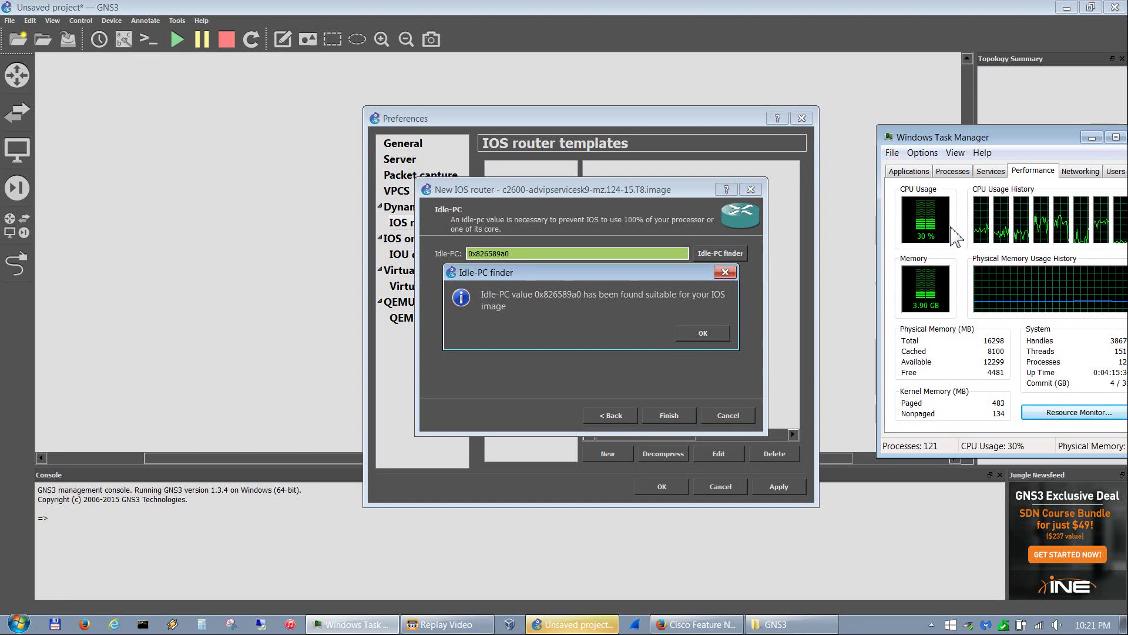
left_click(695, 334)
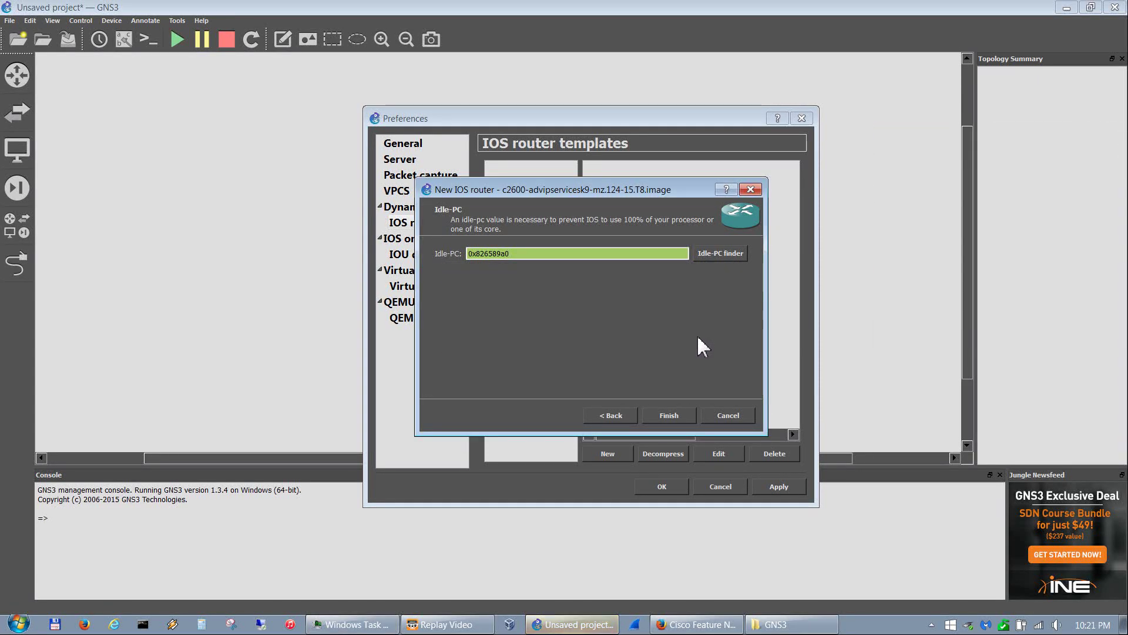
left_click(670, 416)
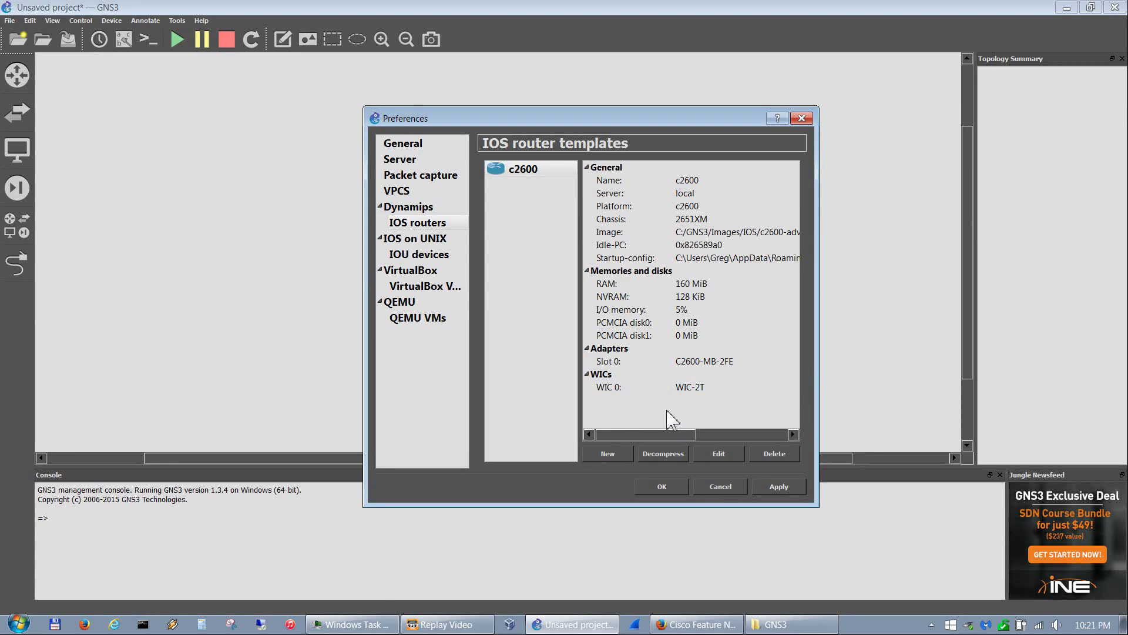
left_click(721, 455)
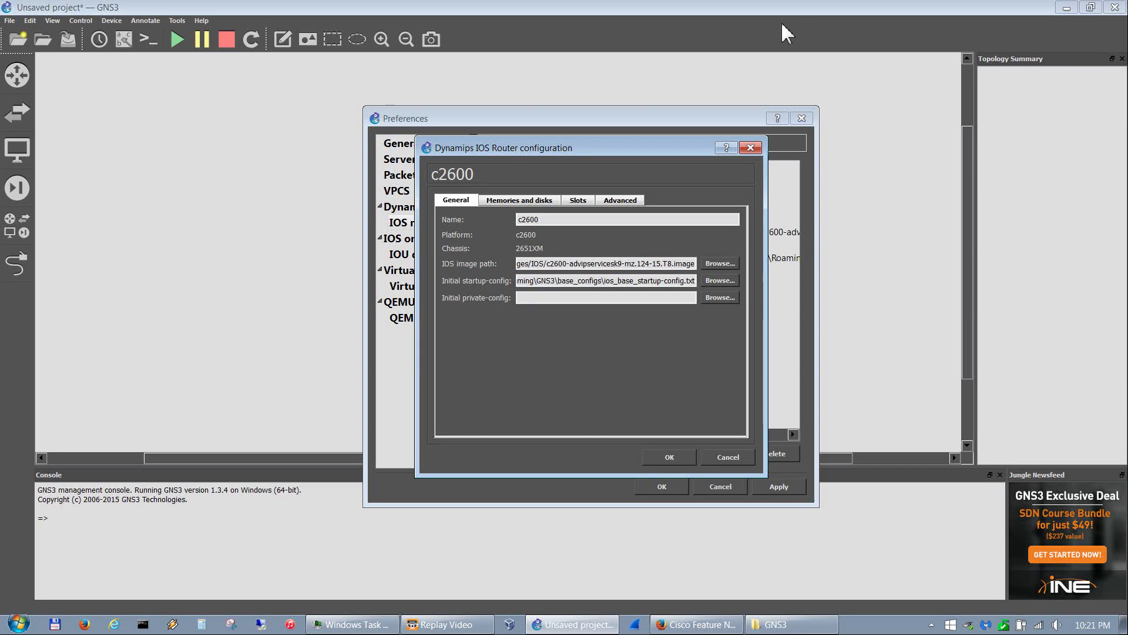
left_click(522, 201)
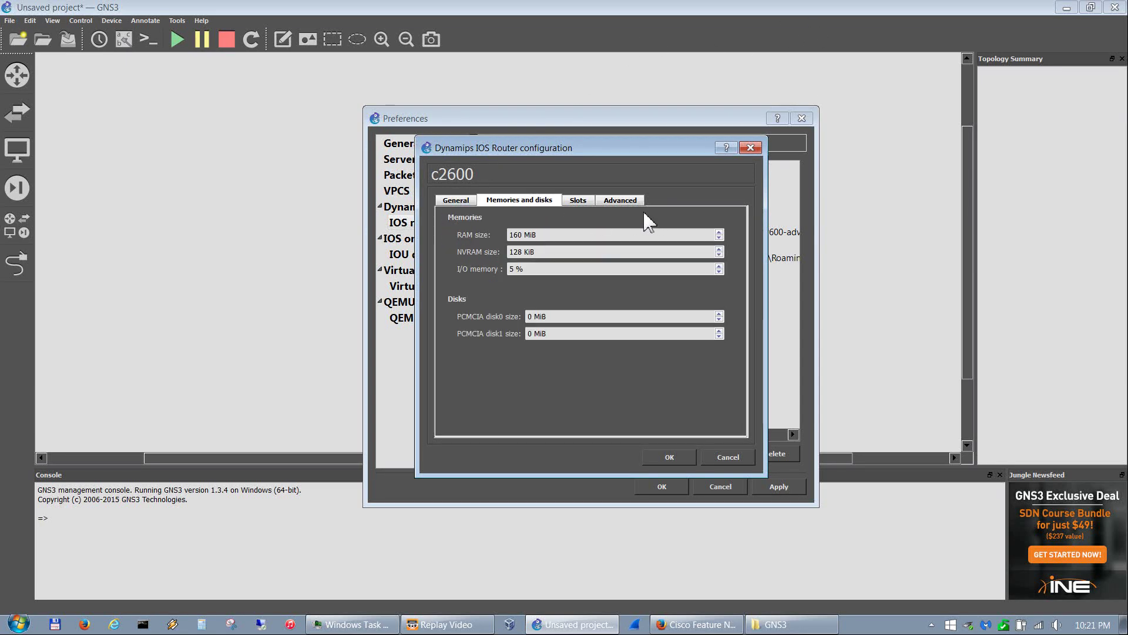
left_click(578, 200)
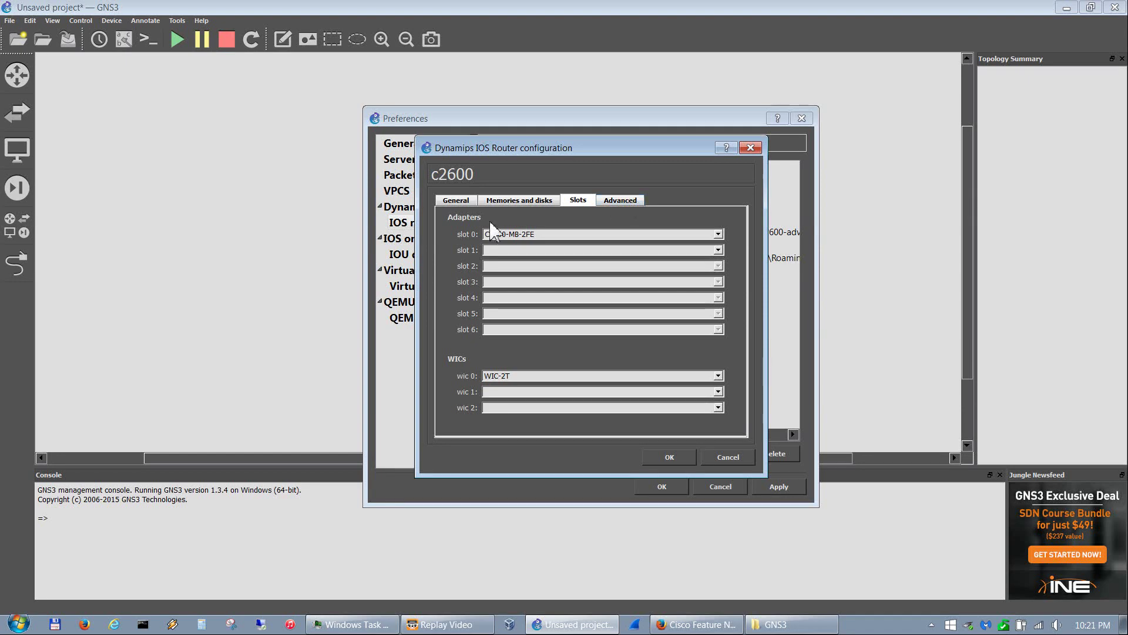
left_click(623, 198)
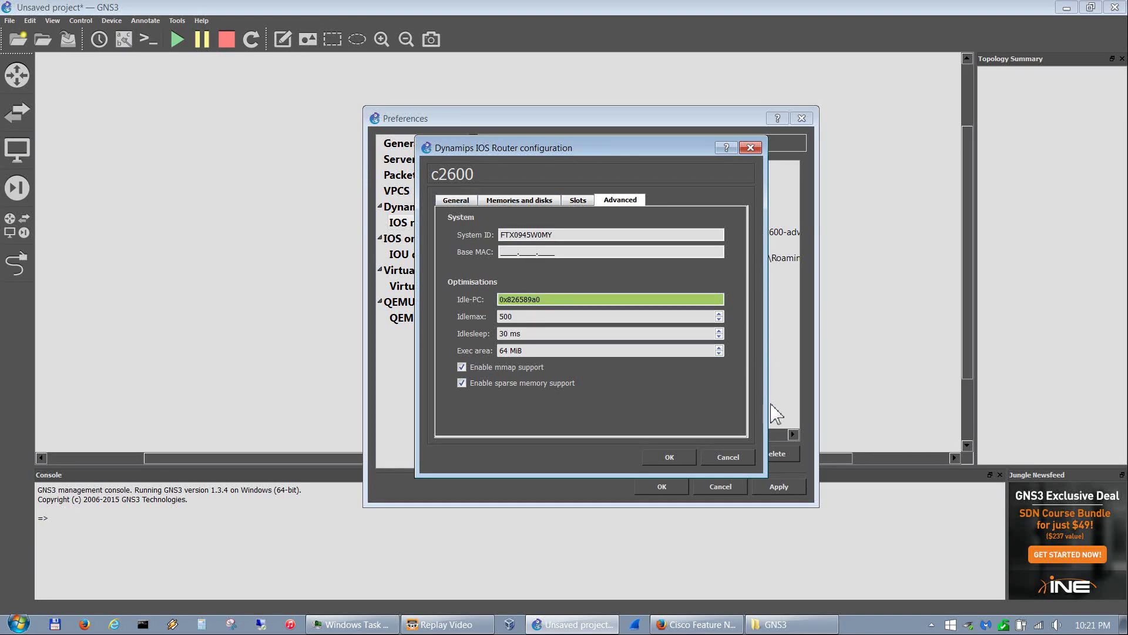
left_click(674, 456)
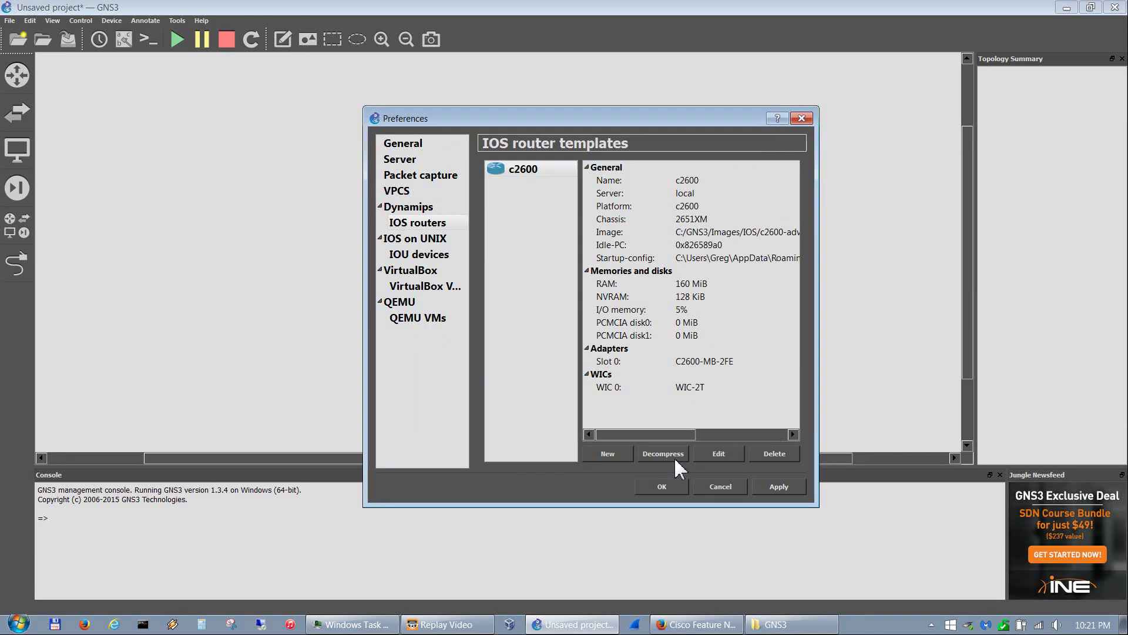